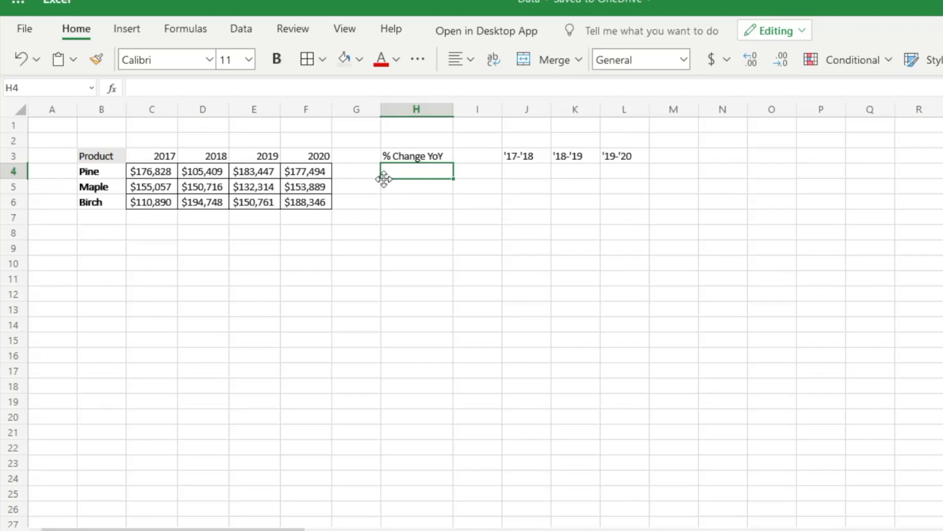
Widen column I and enter the note "New value - Old value" in cell I4.
double_click(413, 170)
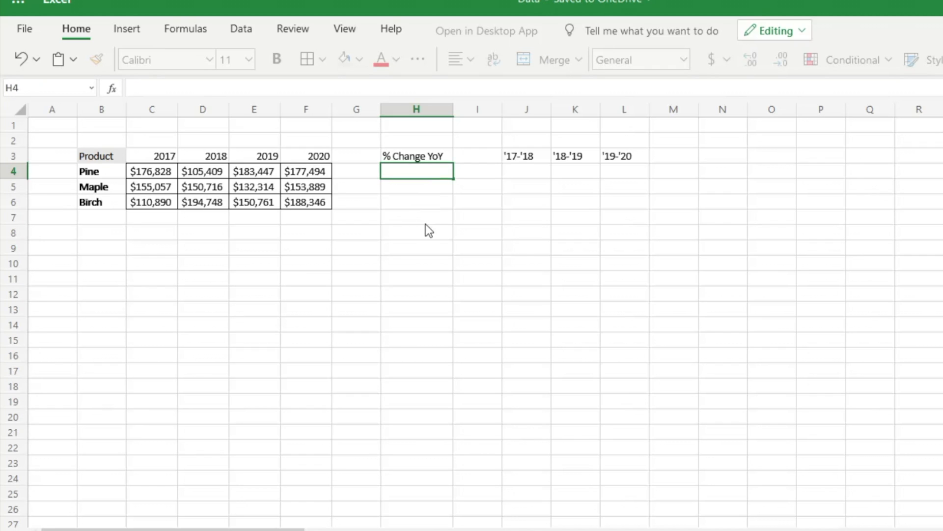
click(467, 169)
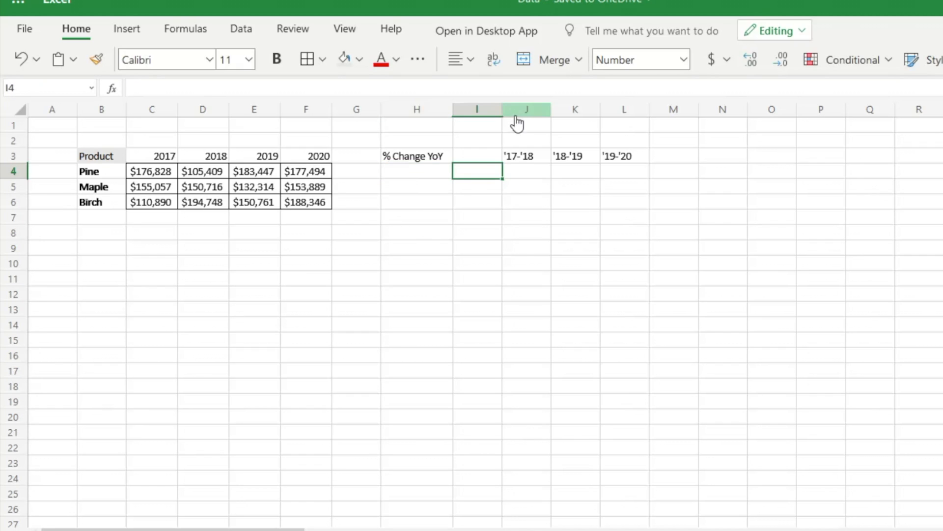
drag(502, 110, 623, 113)
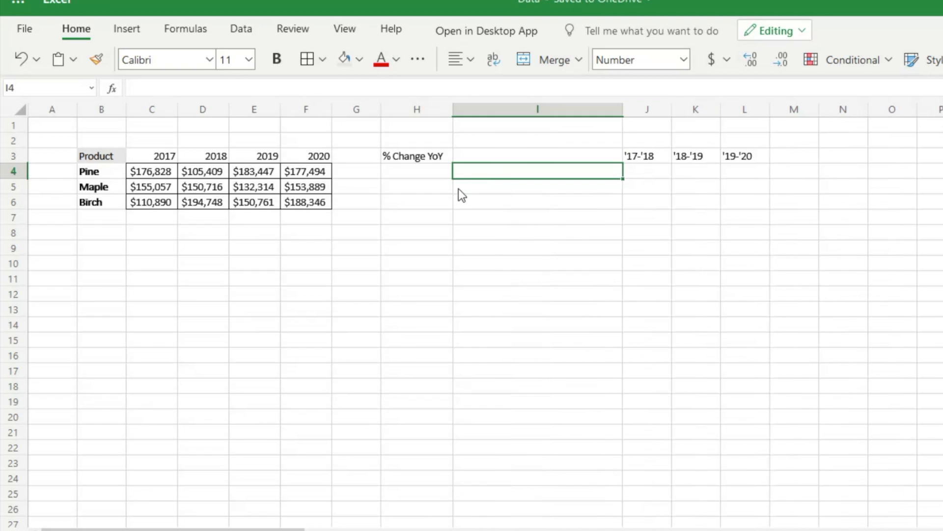
double_click(501, 176)
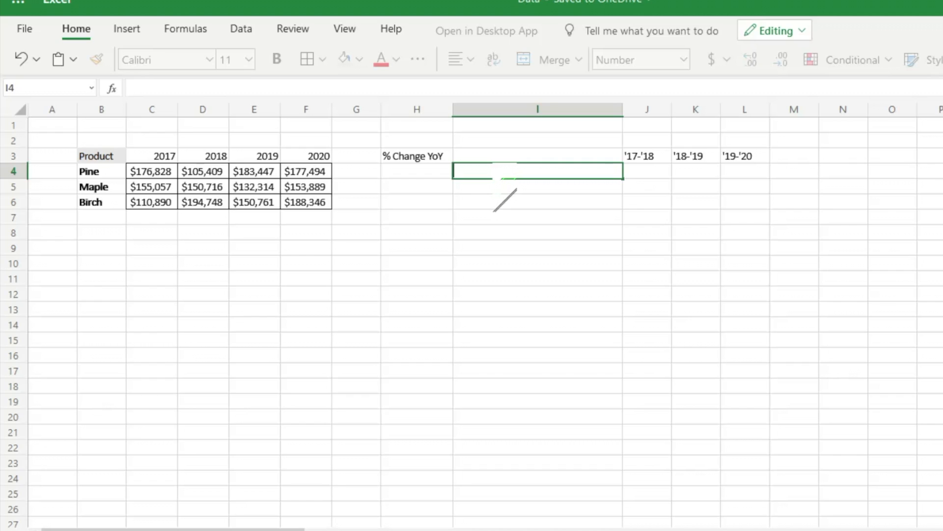
text(New value)
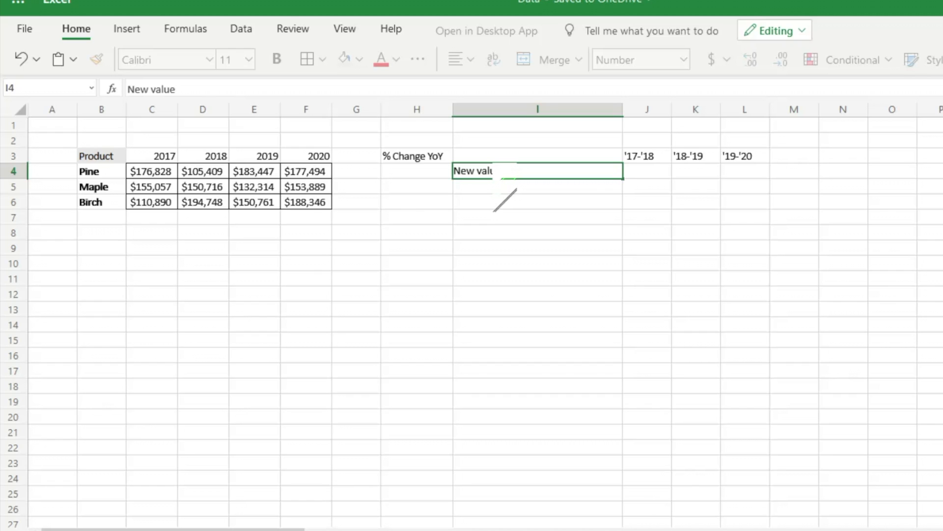
text( - Old value)
click(509, 202)
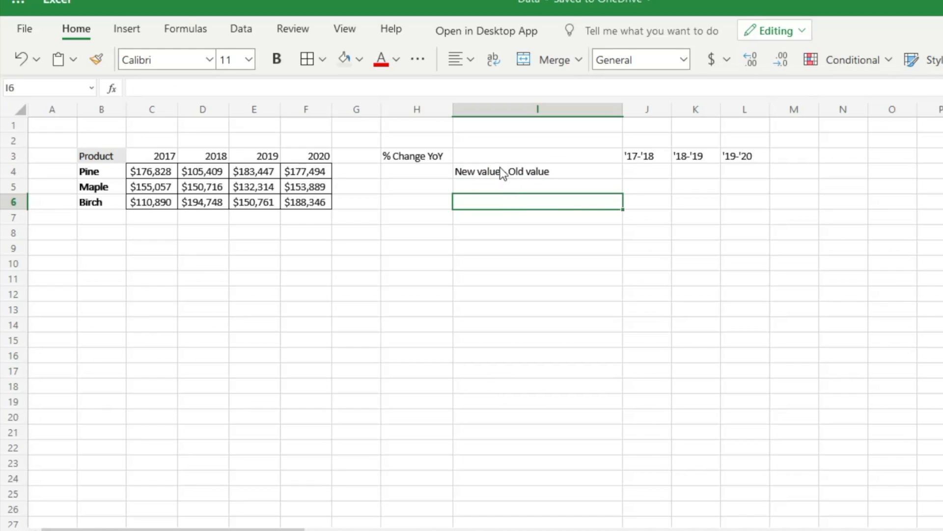
Enter the formula =F4-E4 in cell H4 to subtract Pine's 2019 value from its 2020 value.
click(422, 176)
text(=)
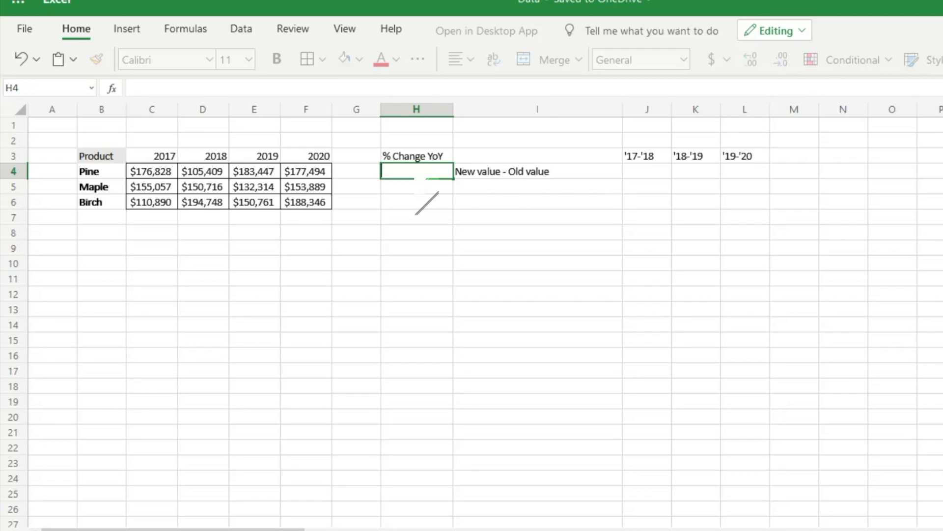
click(313, 173)
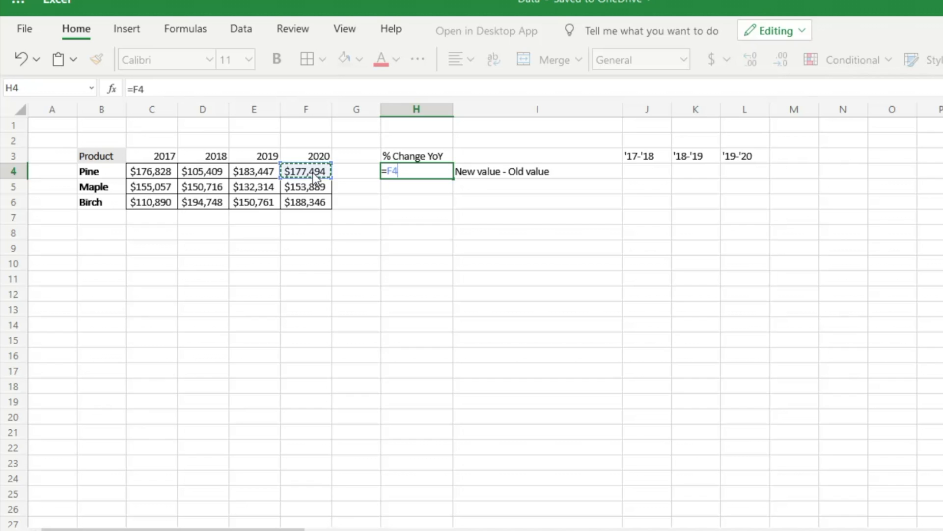
text(-)
click(244, 170)
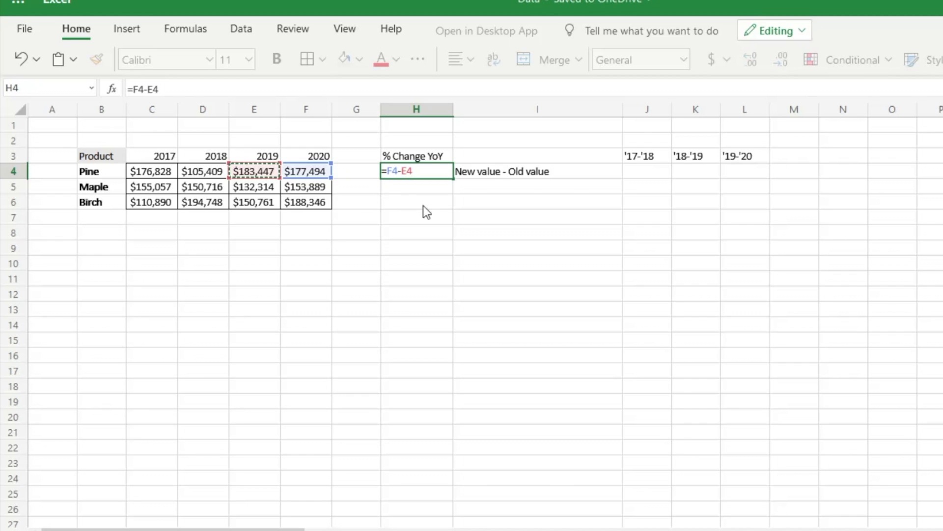
key(Return)
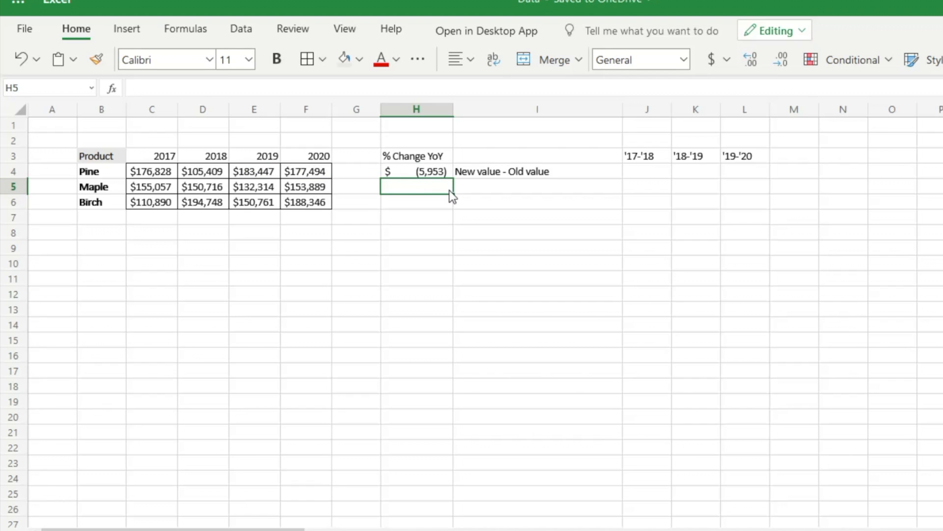
Extend the formula in H4 with a division by Pine's 2019 value, making it =F4-E4/E4.
double_click(433, 172)
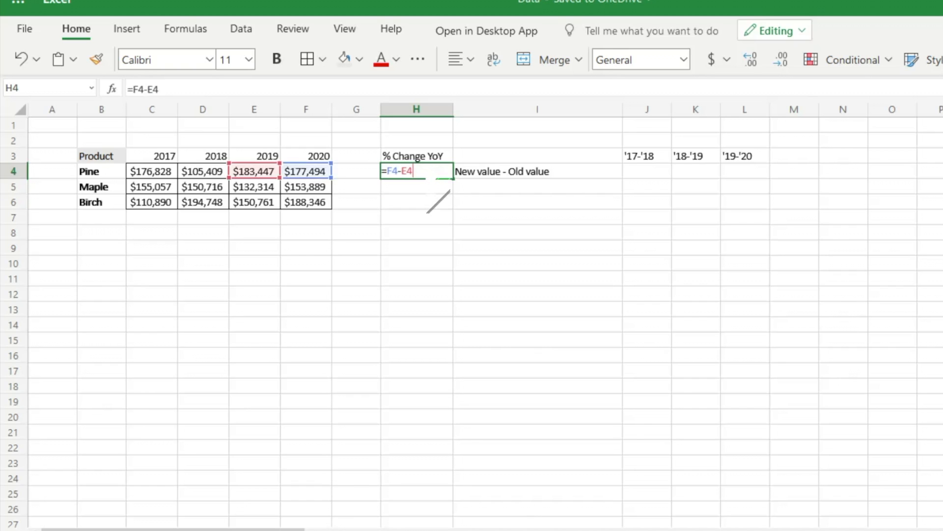
text(/)
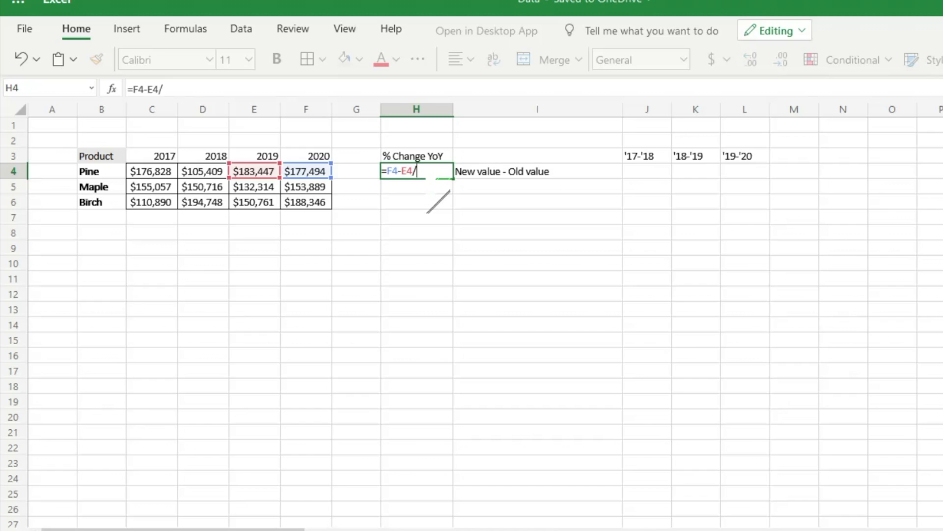
click(267, 173)
key(Return)
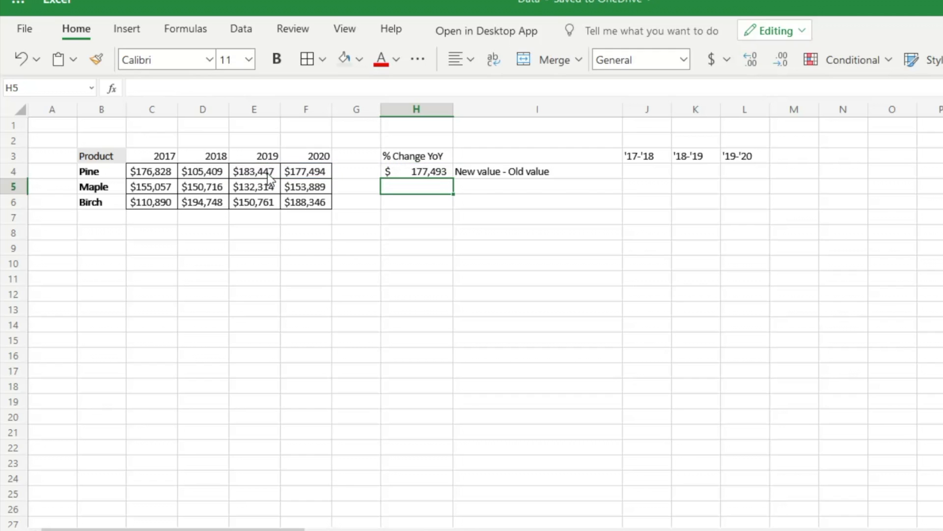
Put parentheses around the subtraction in H4 so the formula reads =(F4-E4)/E4.
click(425, 173)
double_click(425, 173)
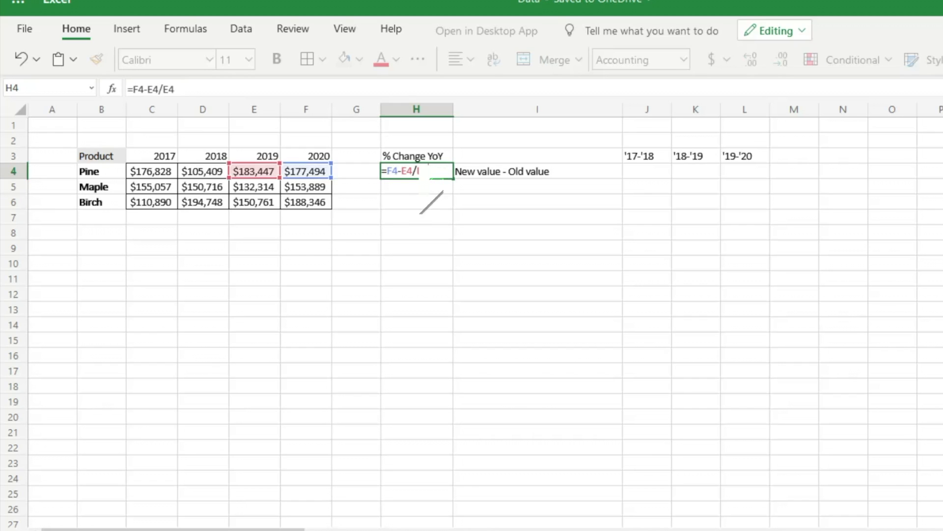
text())
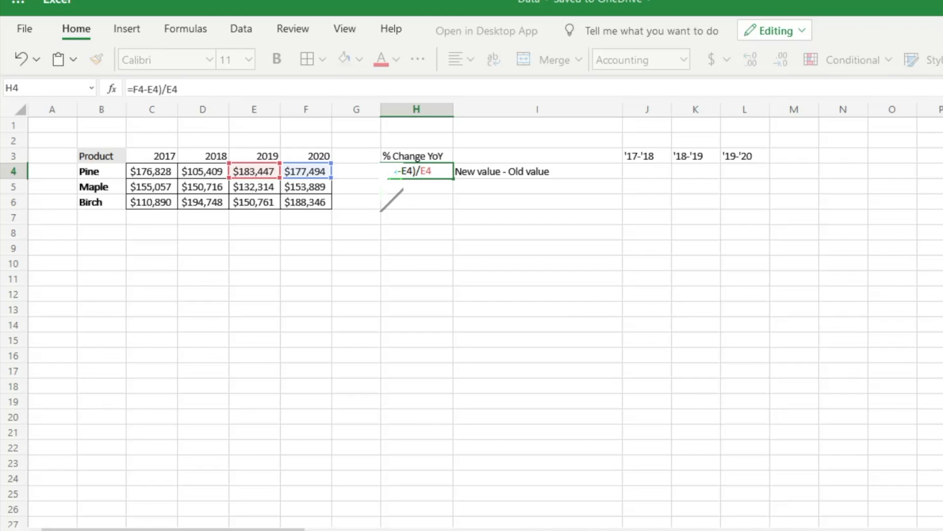
text(()
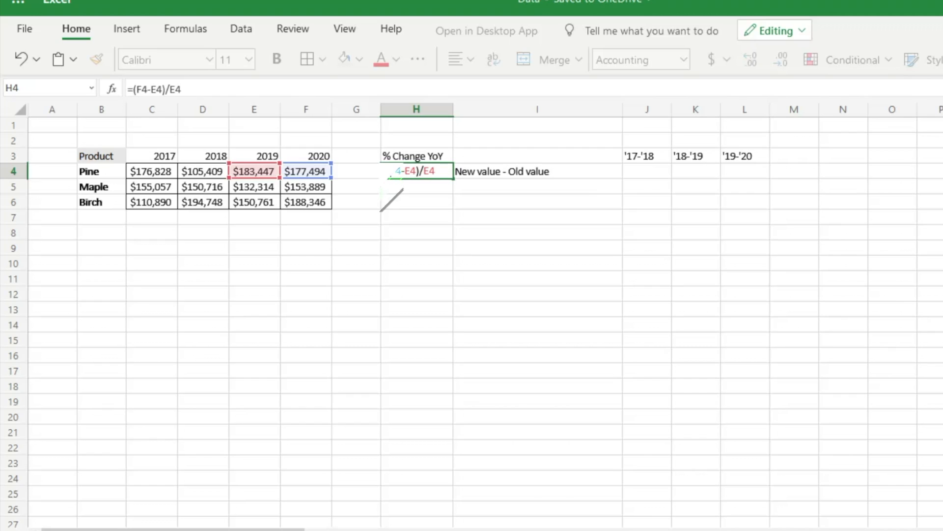
key(Return)
Format cell H4 as Percentage.
click(429, 176)
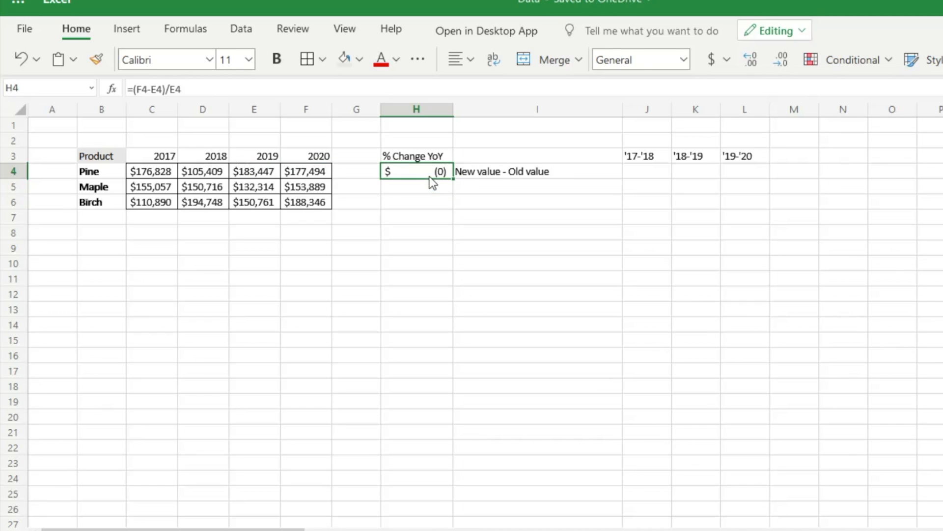
click(684, 60)
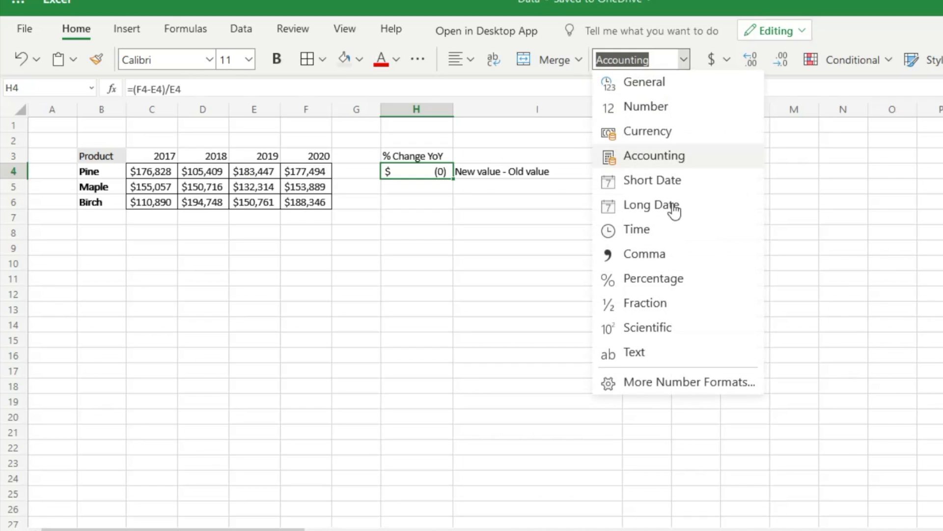
click(649, 281)
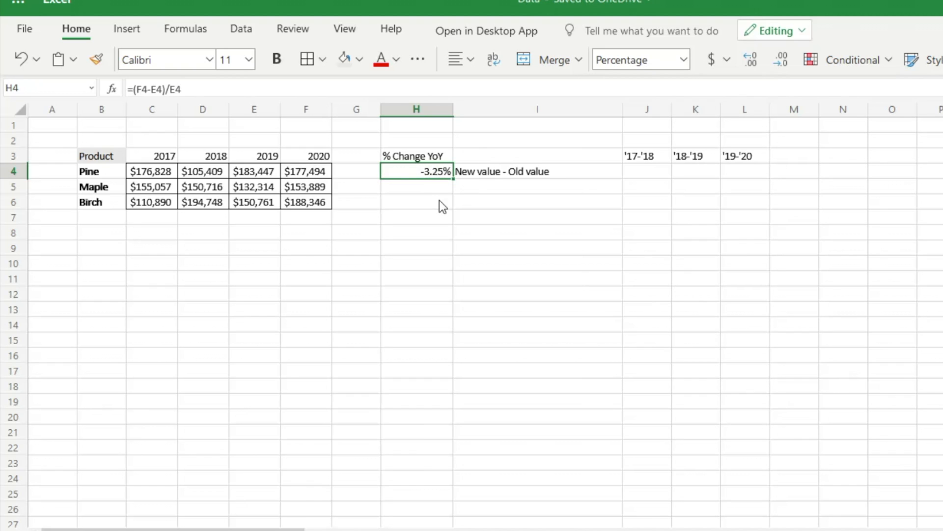
Change the note in cell I4 to "(New value - Old value)/Old Value".
click(531, 177)
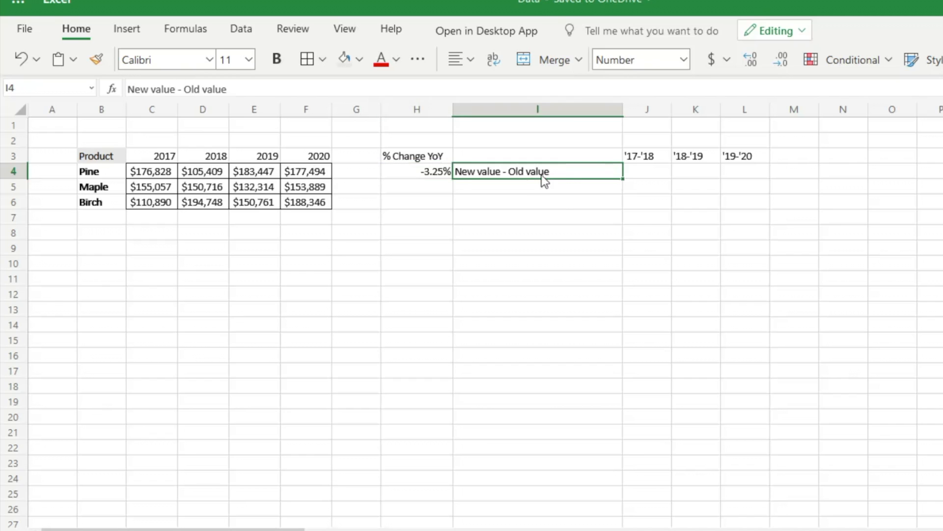
double_click(563, 176)
text())
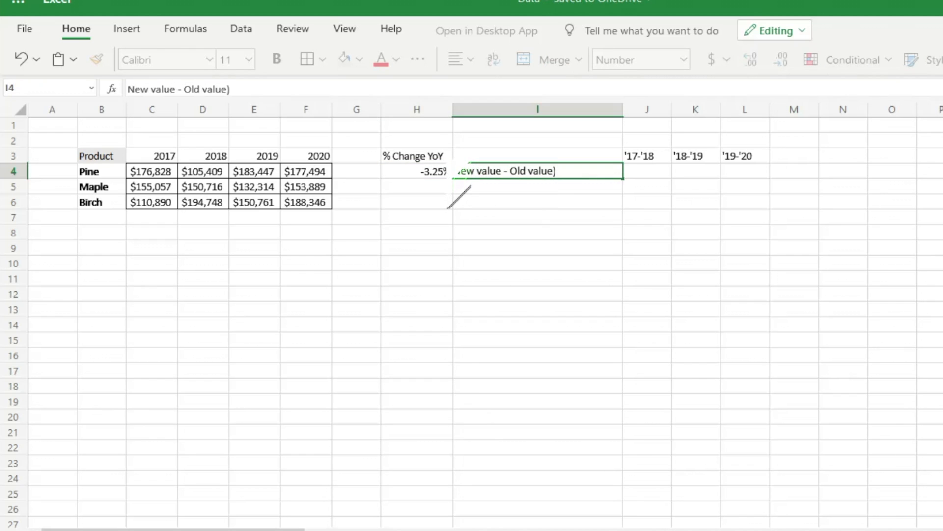
key(Home)
text(()
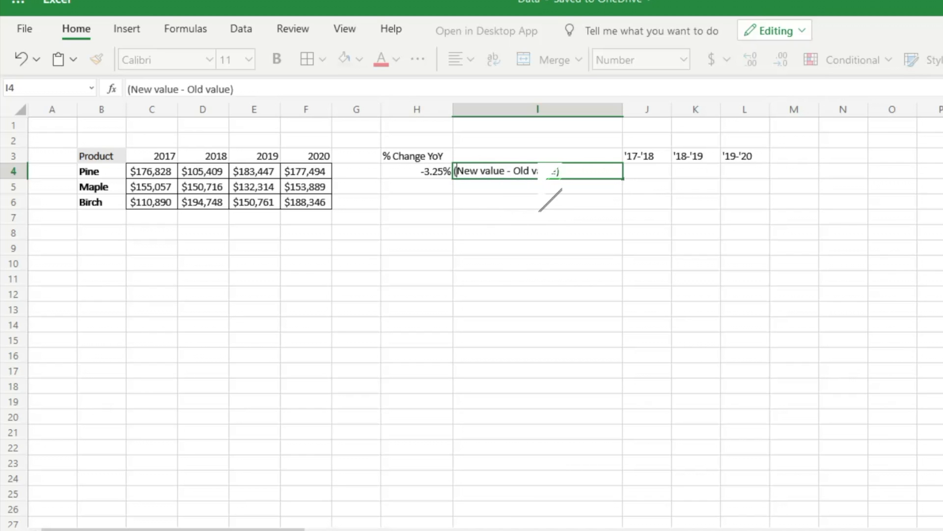
text(/Old Value)
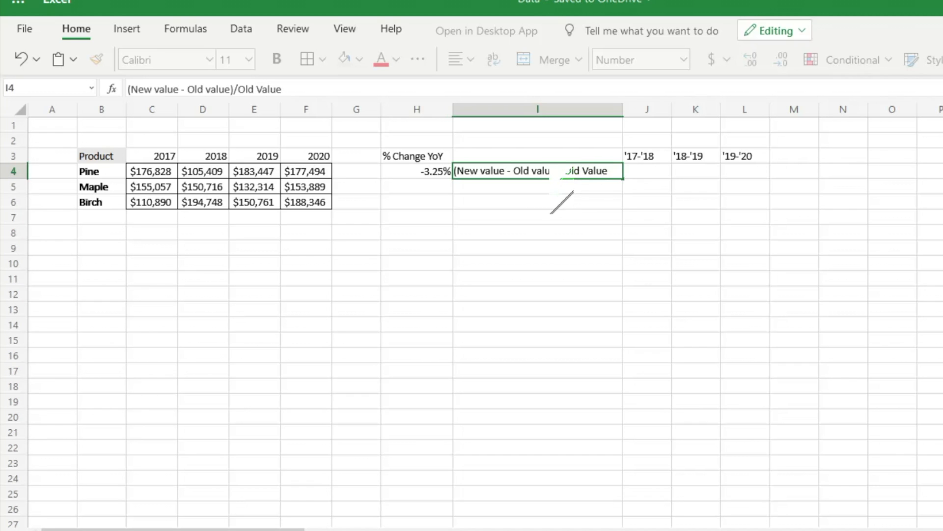
click(594, 219)
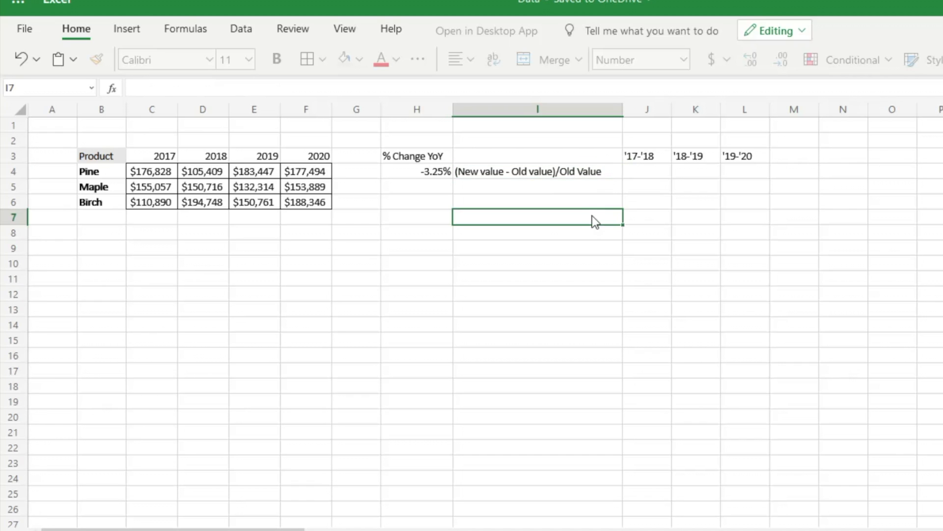
Fill the H4 formula down through H6 for Maple and Birch, and check the cell references in H5.
click(434, 173)
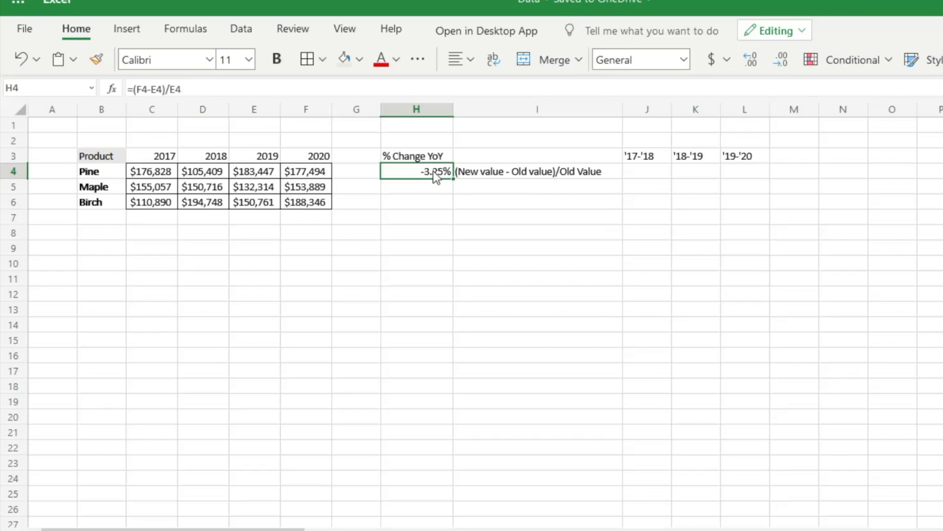
drag(454, 178, 449, 202)
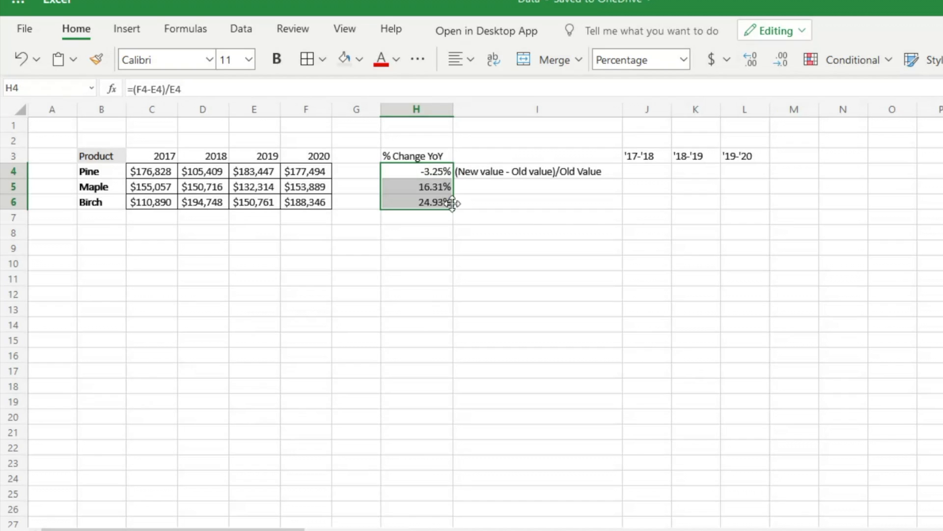
click(447, 199)
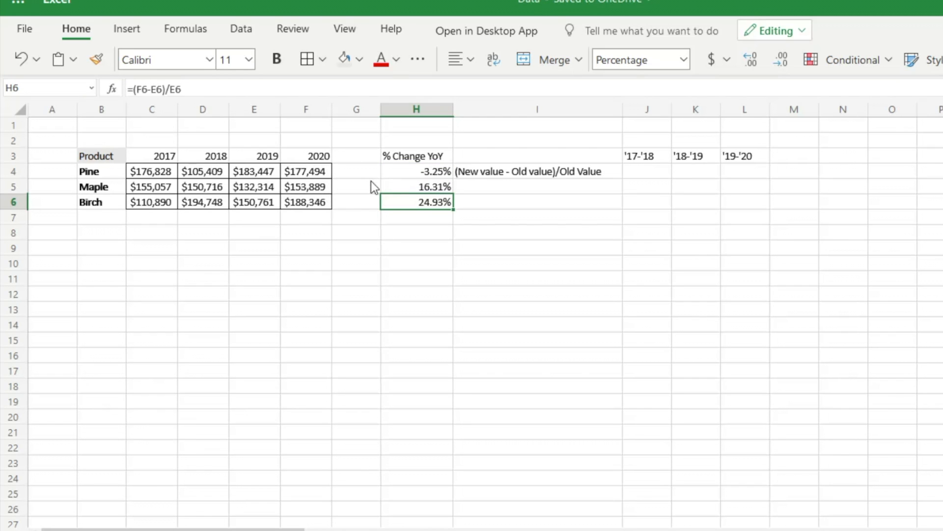
click(396, 182)
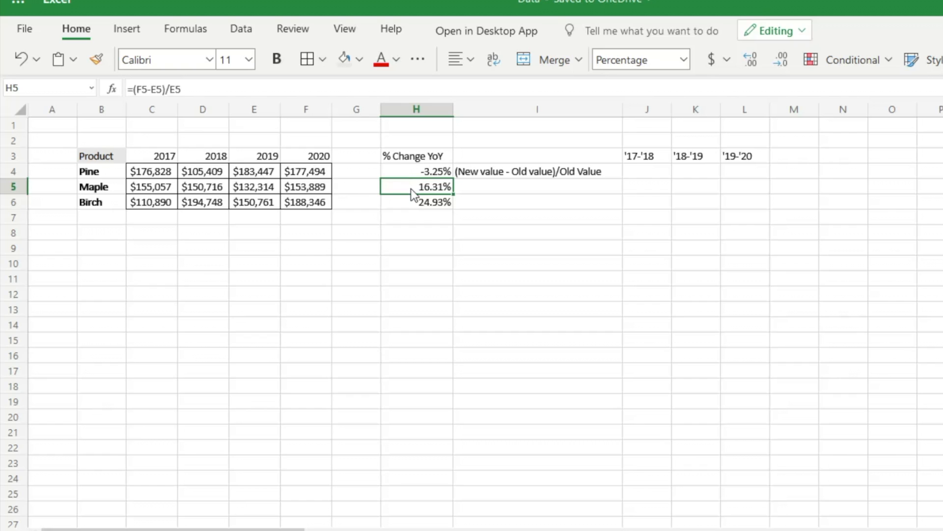
double_click(411, 190)
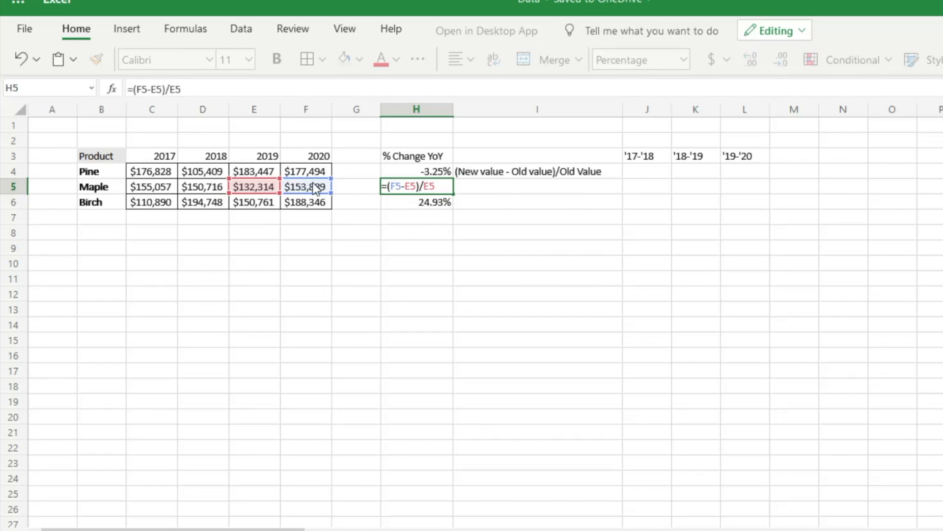
key(Return)
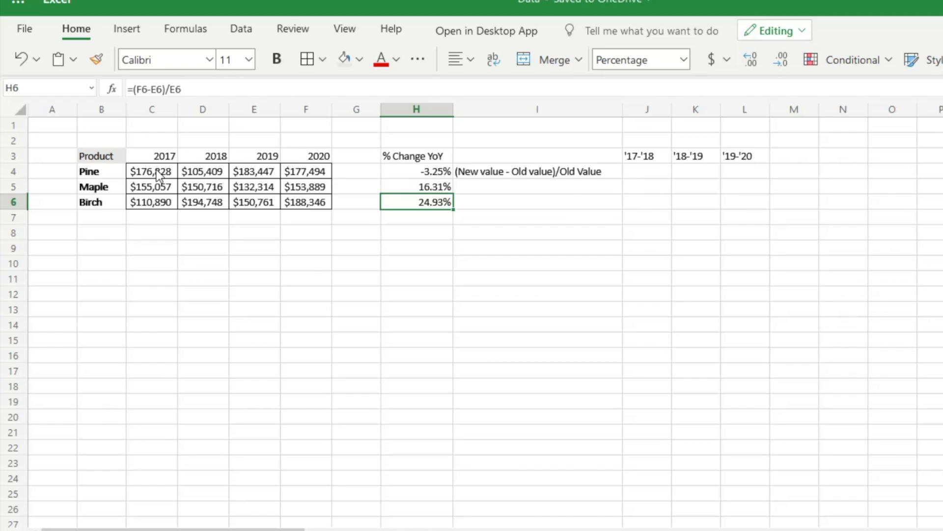
Enter the formula =(D4-C4)/C4 in J4 for Pine's change from 2017 to 2018.
click(650, 173)
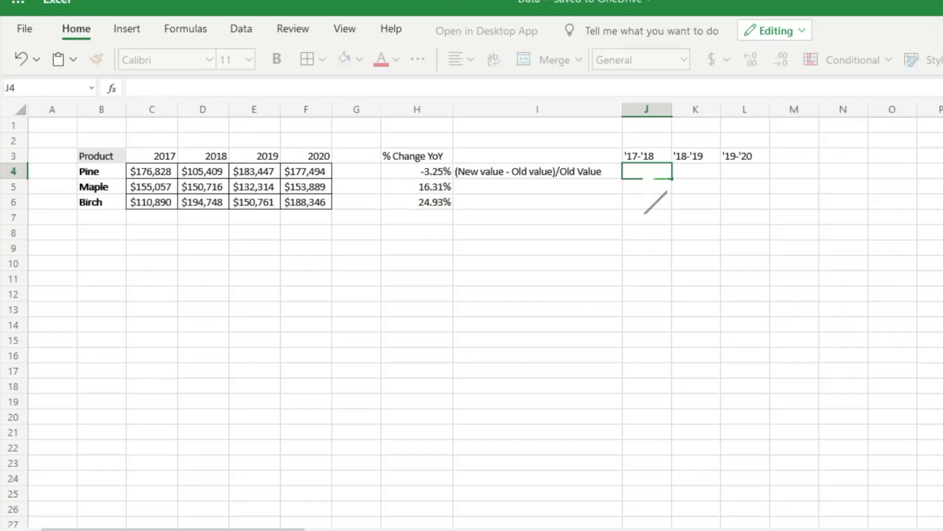
text(=()
click(190, 174)
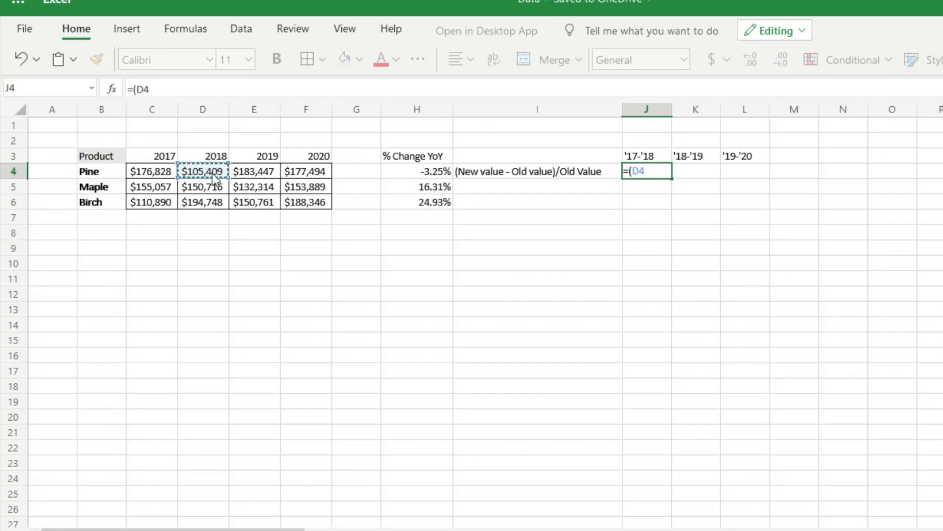
text(-)
click(158, 175)
text())
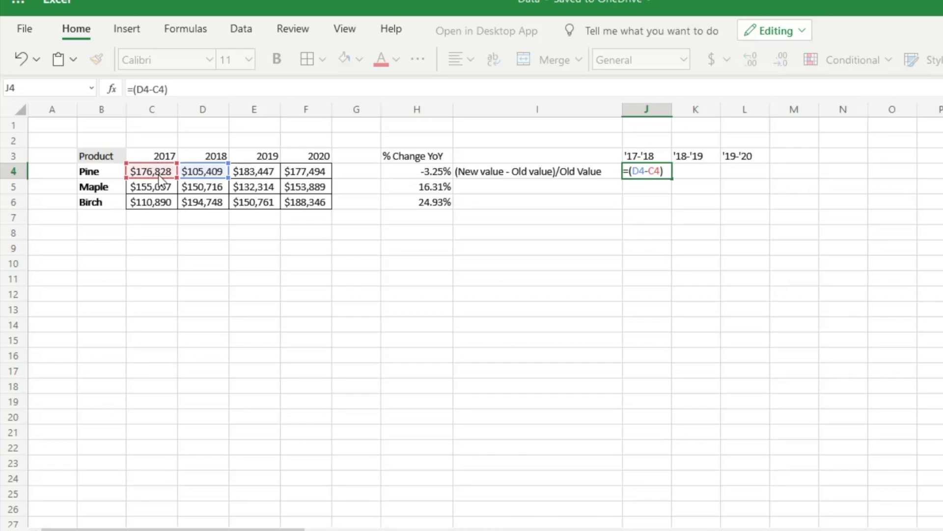
text(/)
click(159, 175)
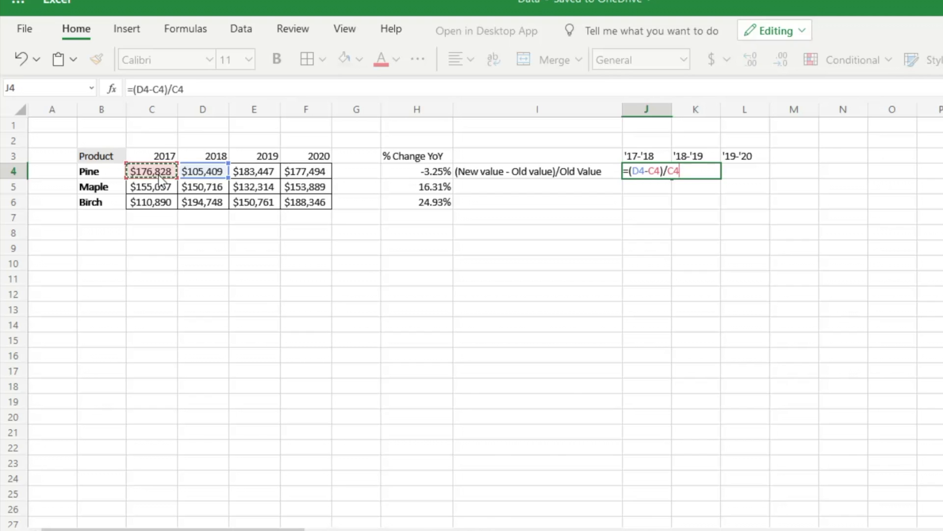
key(Return)
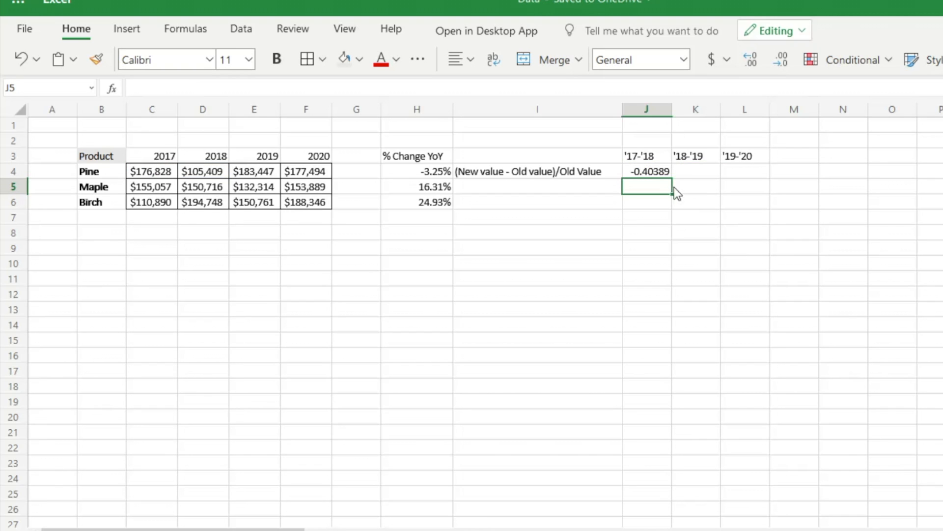
Format cell J4 as Percentage.
click(660, 174)
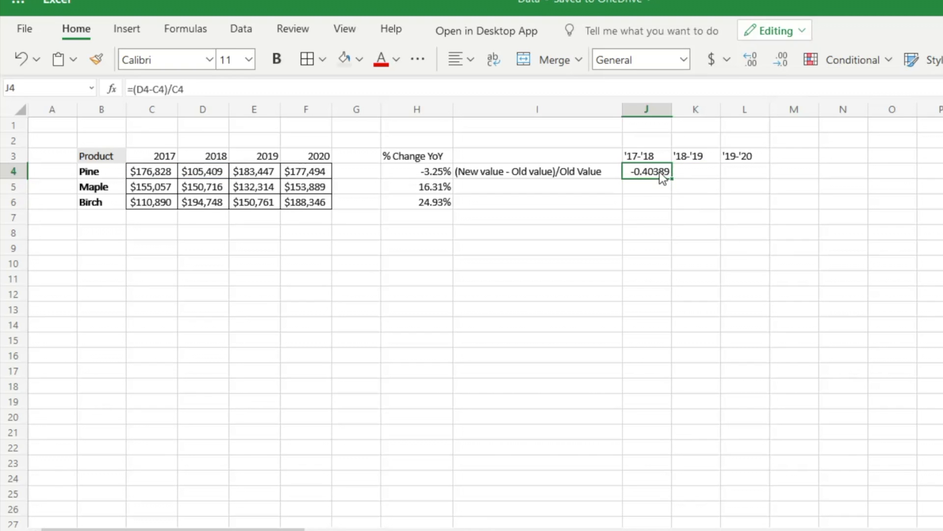
click(687, 63)
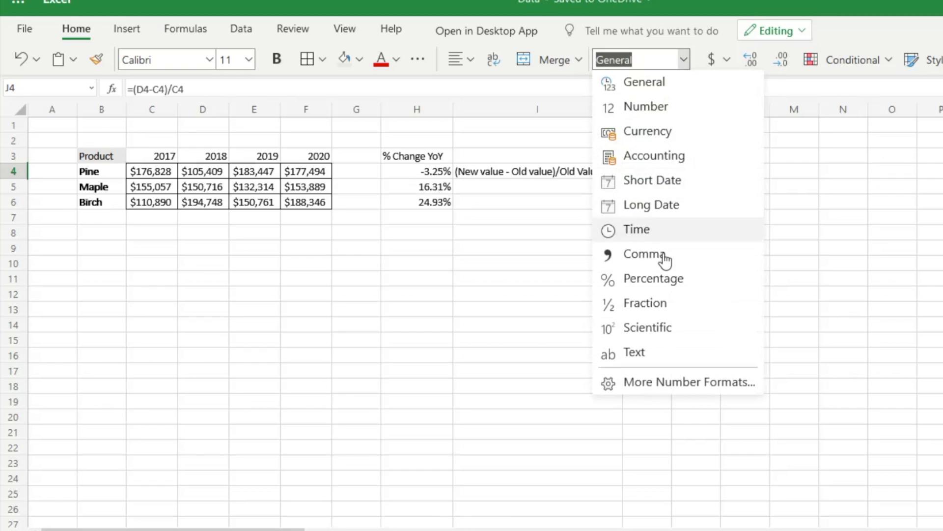
click(659, 280)
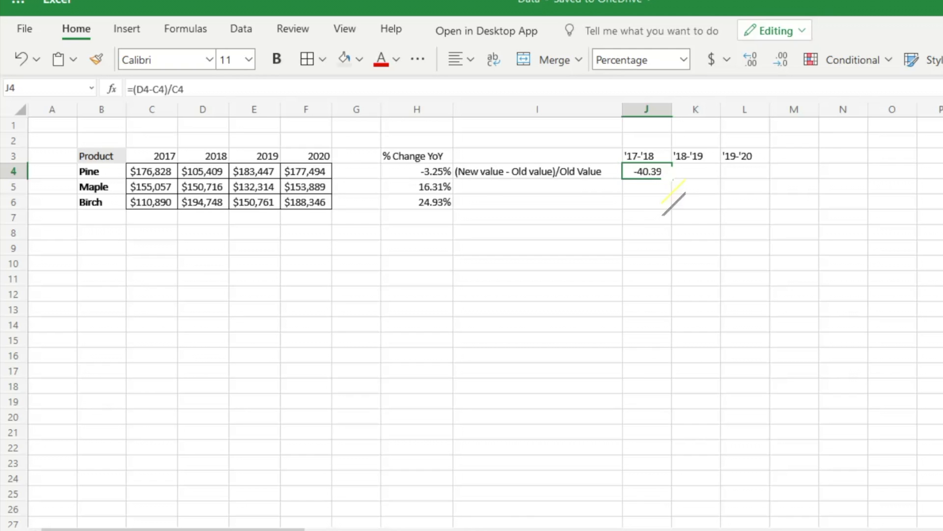
Fill the J4 formula across through L4 for Pine's remaining year pairs, and check the cell references in K4.
drag(672, 180, 720, 186)
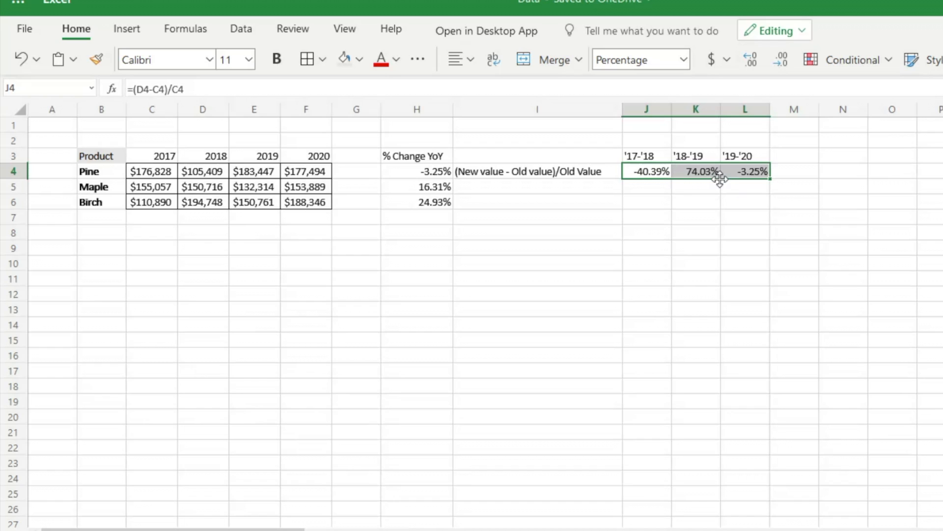
double_click(693, 178)
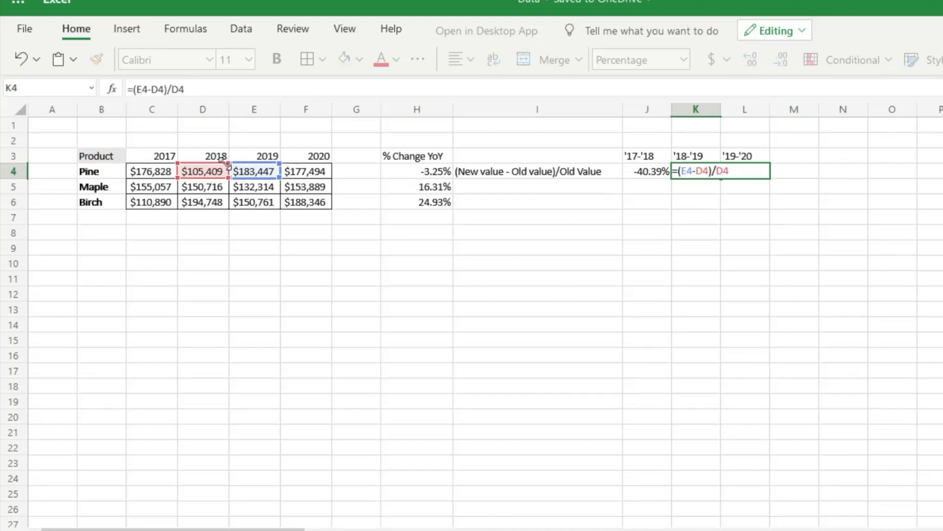
key(Return)
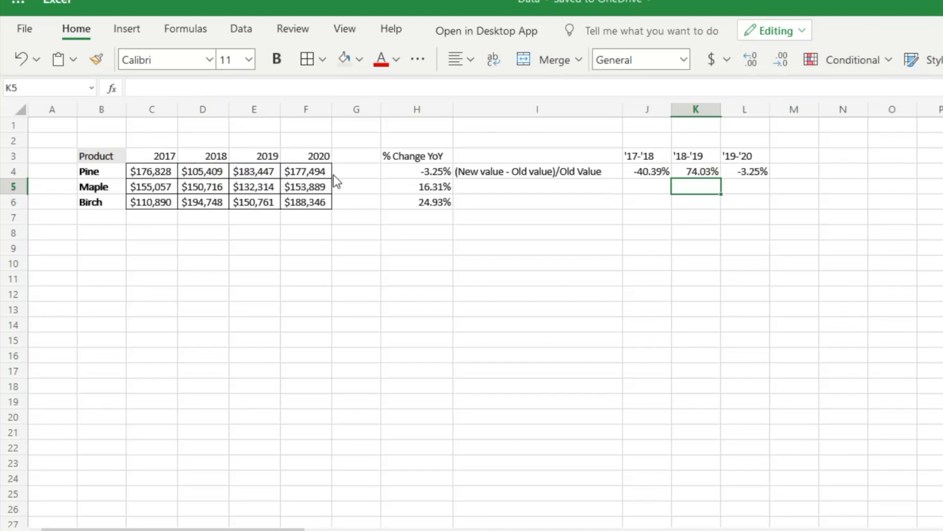
Fill the Pine formulas in J4:L4 down through row 6 for Maple and Birch.
click(673, 176)
drag(661, 174, 767, 201)
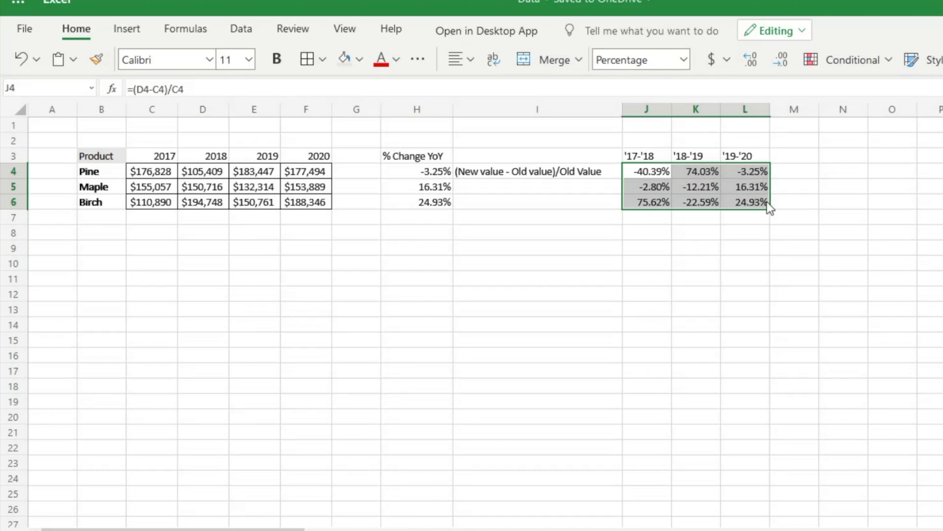
click(736, 258)
Apply borders around every cell in the percentage change range J4:L6.
drag(651, 174, 743, 204)
click(310, 64)
click(611, 261)
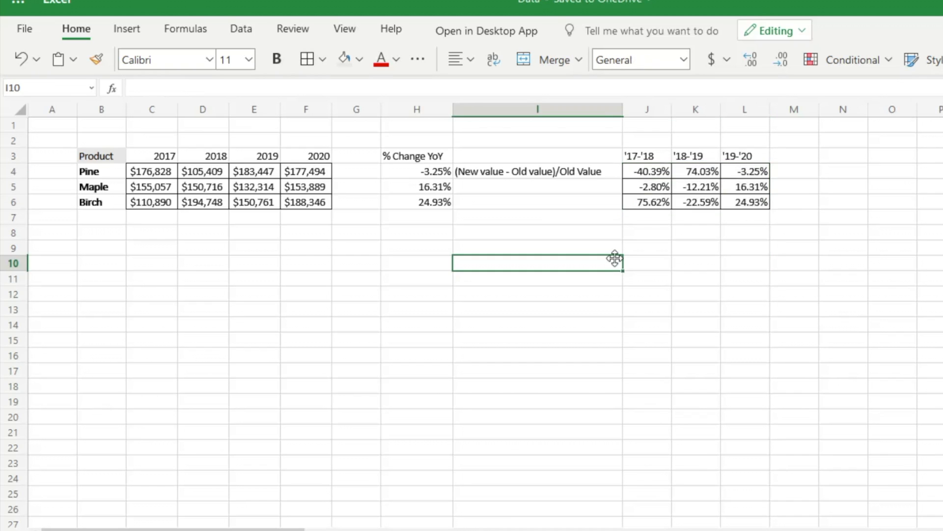